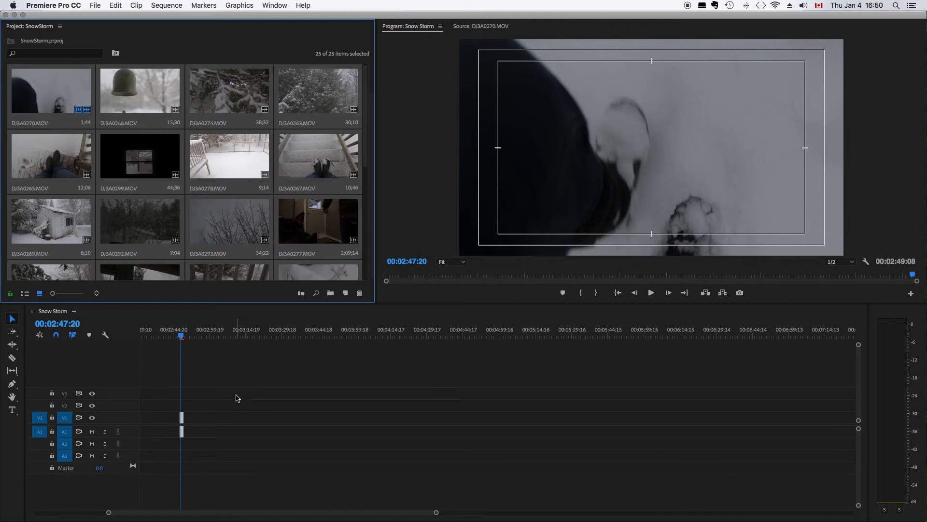
# Load DJ3A0266.MOV in the source monitor and mark in and out points around a section about 3;34 long.
pyautogui.click(225, 425)
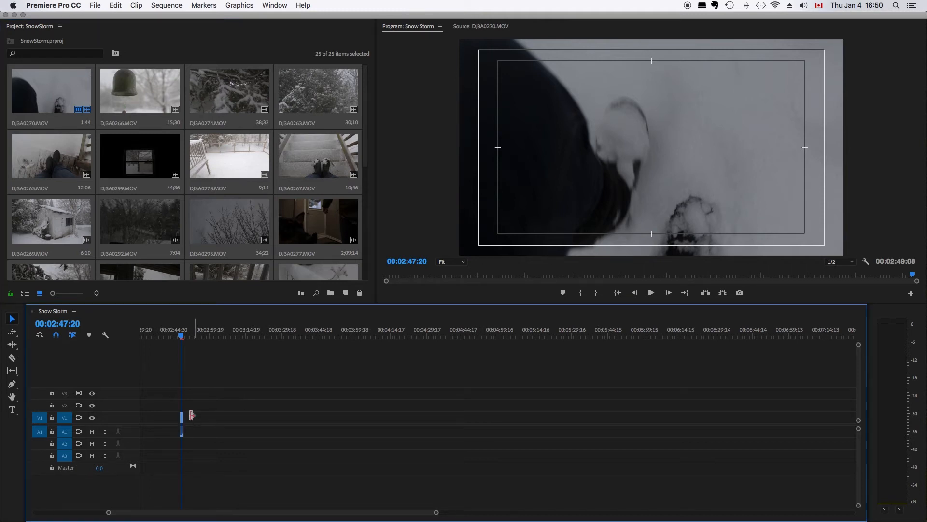
pyautogui.doubleClick(119, 102)
pyautogui.moveTo(424, 275); pyautogui.dragTo(538, 277)
pyautogui.press('i')
pyautogui.press('space')
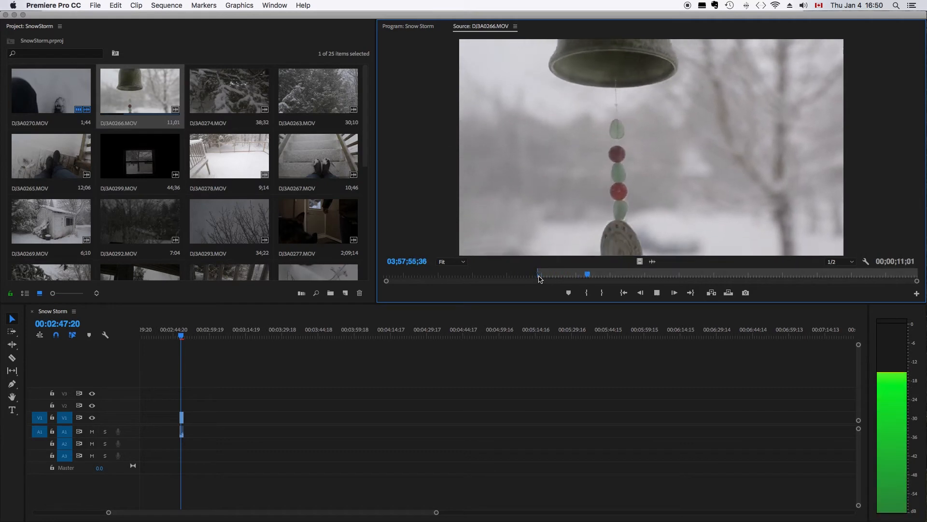
pyautogui.press('o')
# Add the marked DJ3A0266.MOV section to the timeline after the existing clip and delete the empty gap before the clips.
pyautogui.moveTo(601, 216); pyautogui.dragTo(179, 422)
pyautogui.click(153, 418)
pyautogui.press('Delete')
pyautogui.hscroll(-10, 163, 339)
pyautogui.click(142, 333)
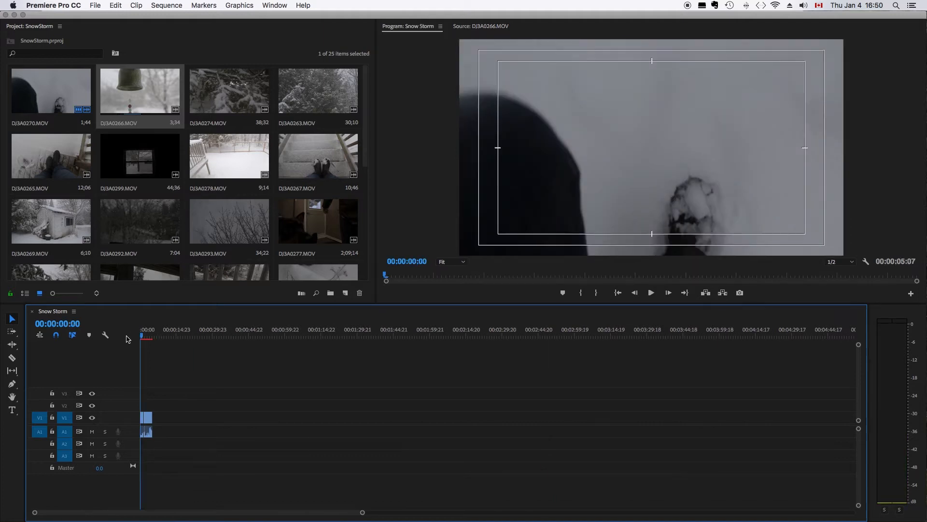
pyautogui.moveTo(143, 338); pyautogui.dragTo(146, 339)
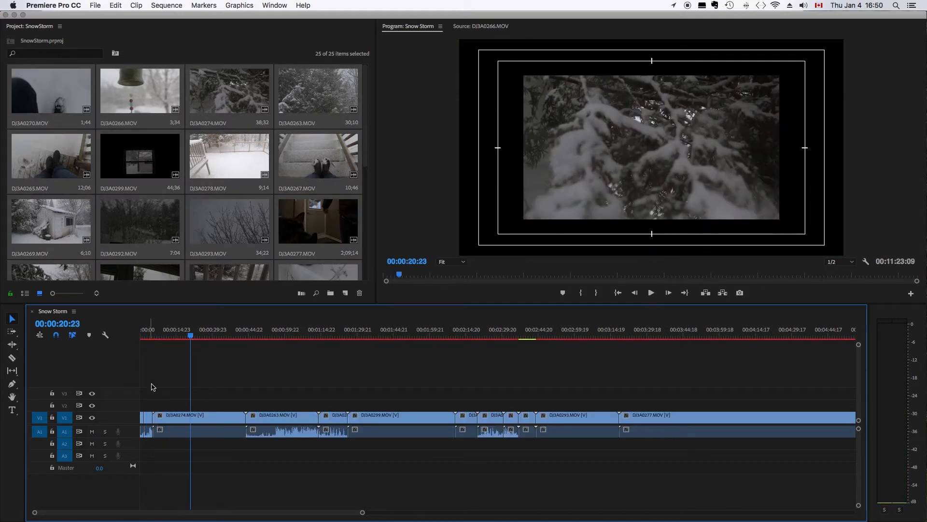
# Select all clips in the Snow Storm sequence and apply Scale to Frame Size.
pyautogui.press('Home')
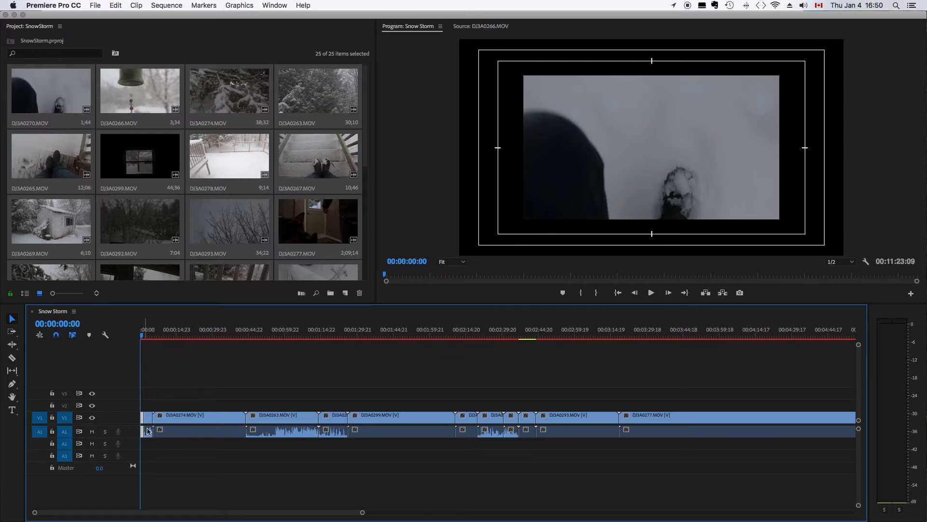
pyautogui.press('super+a')
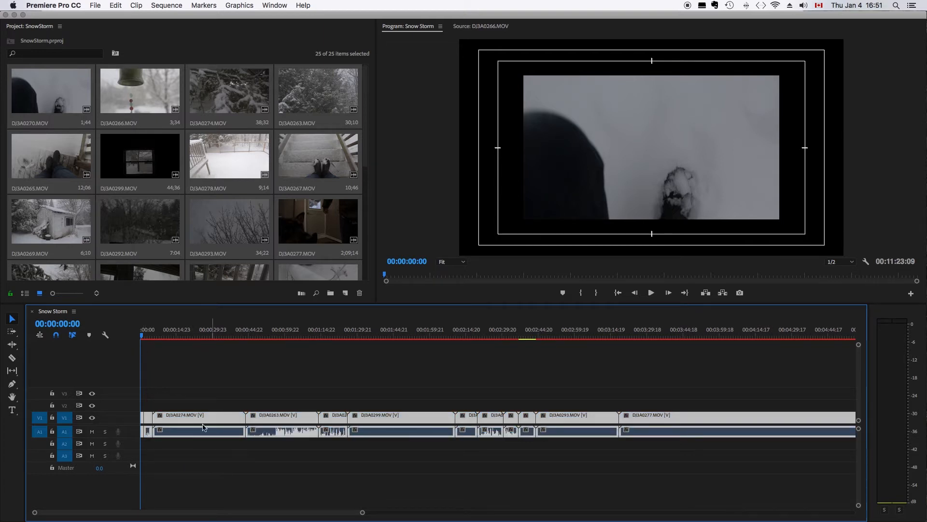
pyautogui.rightClick(184, 421)
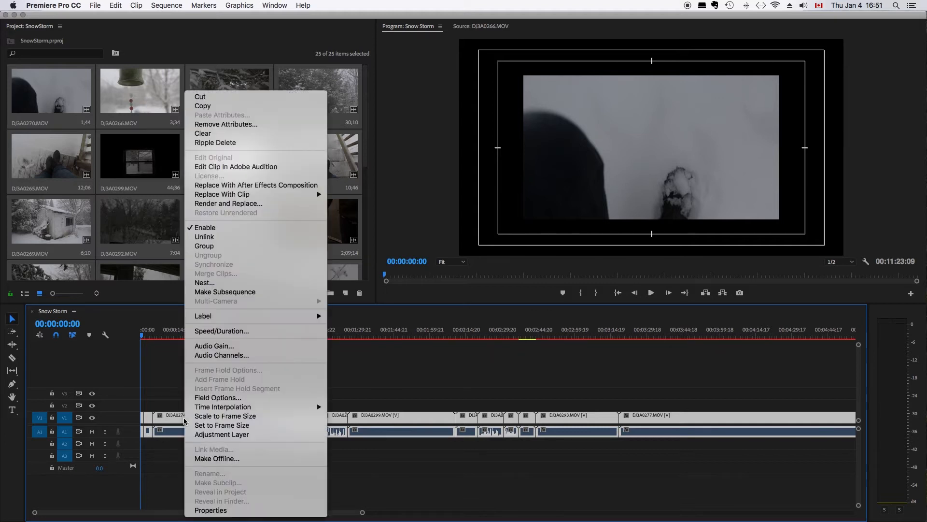
pyautogui.click(237, 417)
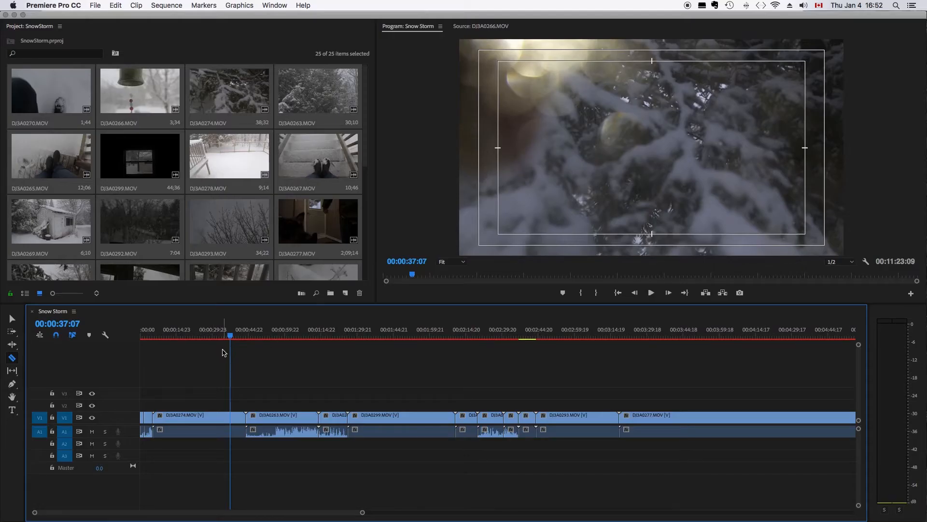
# Split the DJ3A0274.MOV clip at 00:00:37:07 with the Razor tool.
pyautogui.press('v')
pyautogui.press('c')
pyautogui.press('v')
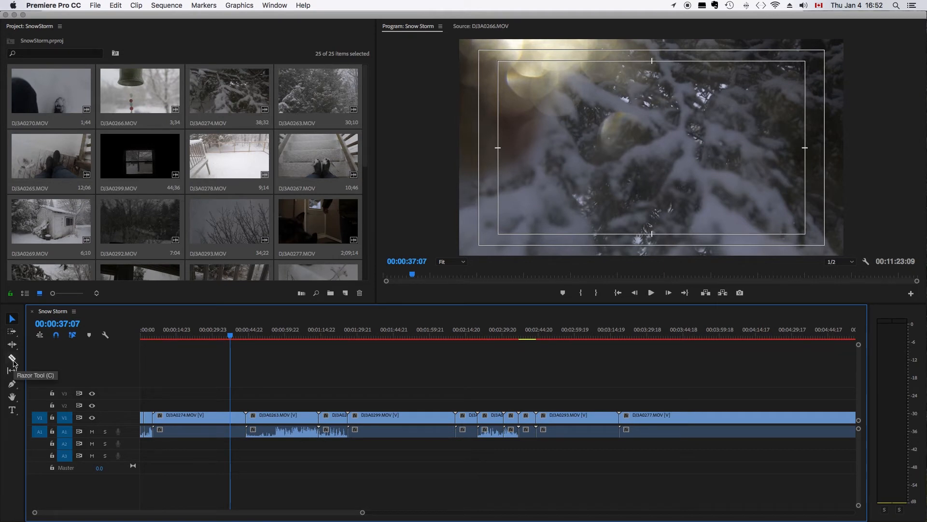
pyautogui.click(13, 359)
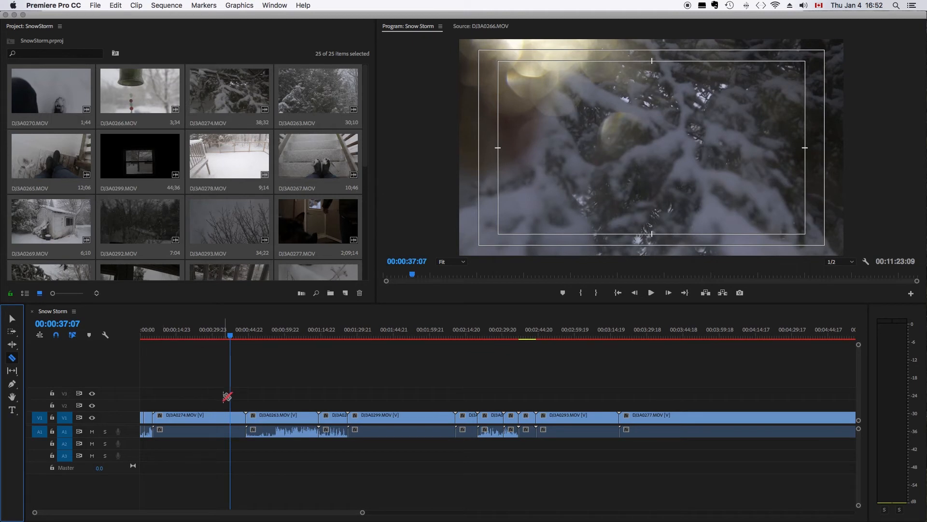
pyautogui.click(234, 420)
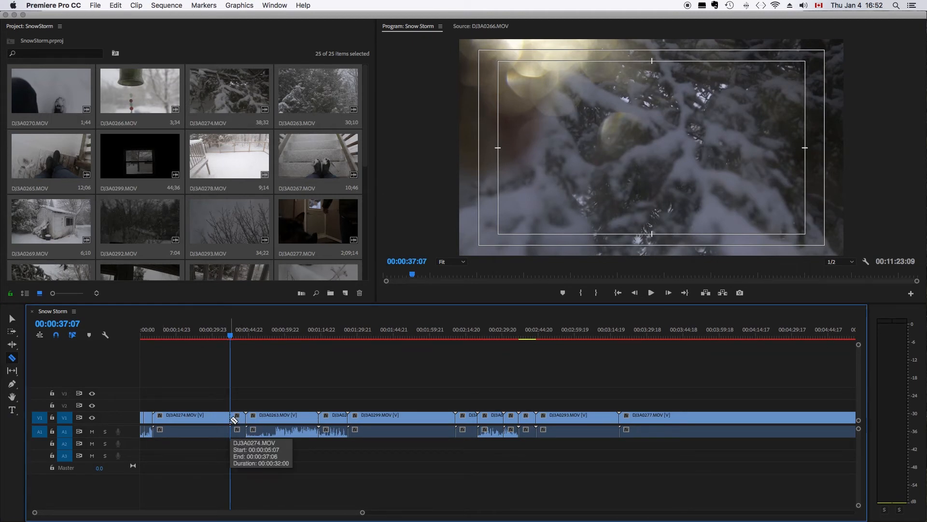
# Play back the part of DJ3A0274.MOV before the cut and split the clip again at 00:00:34:17.
pyautogui.click(227, 338)
pyautogui.moveTo(227, 338); pyautogui.dragTo(218, 339)
pyautogui.press('space')
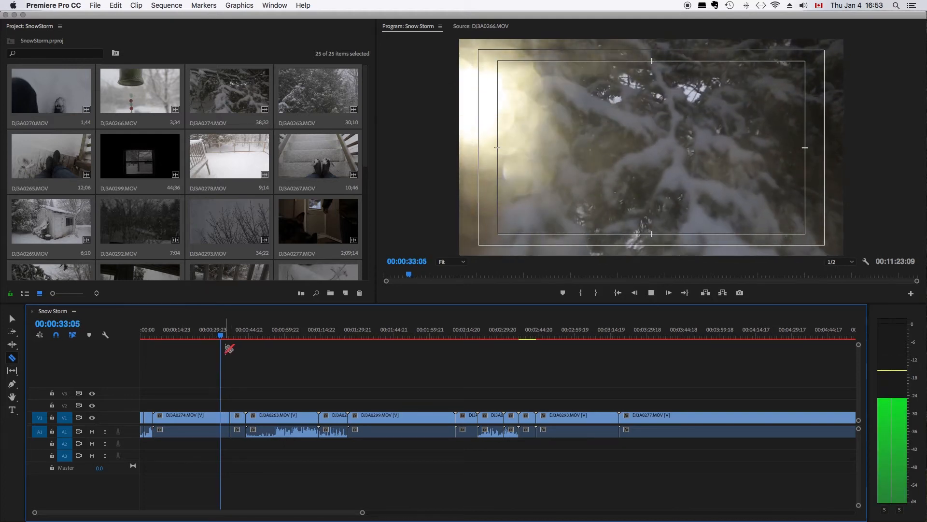
pyautogui.press('space')
pyautogui.press('v')
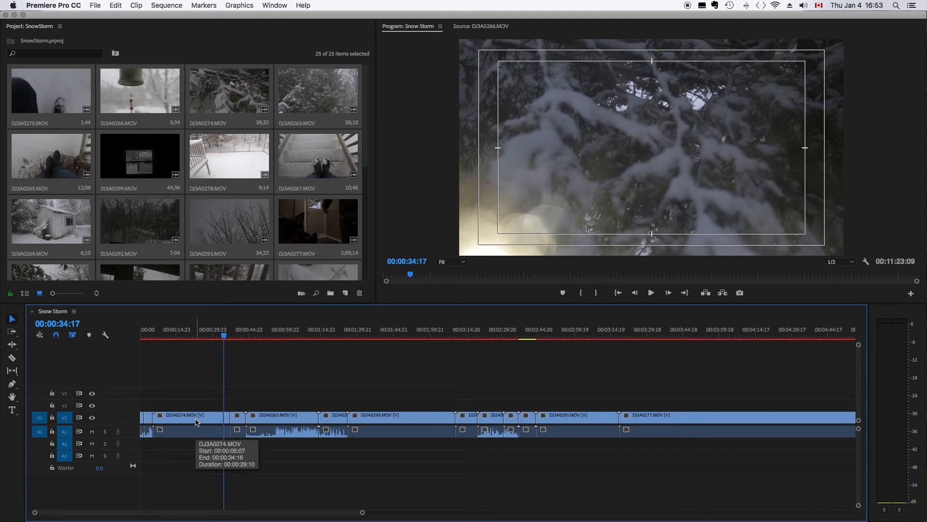
# Delete the DJ3A0274.MOV pieces before 00:00:34:17 and after 00:00:37:07, and close the gap left in front of the kept section.
pyautogui.click(196, 422)
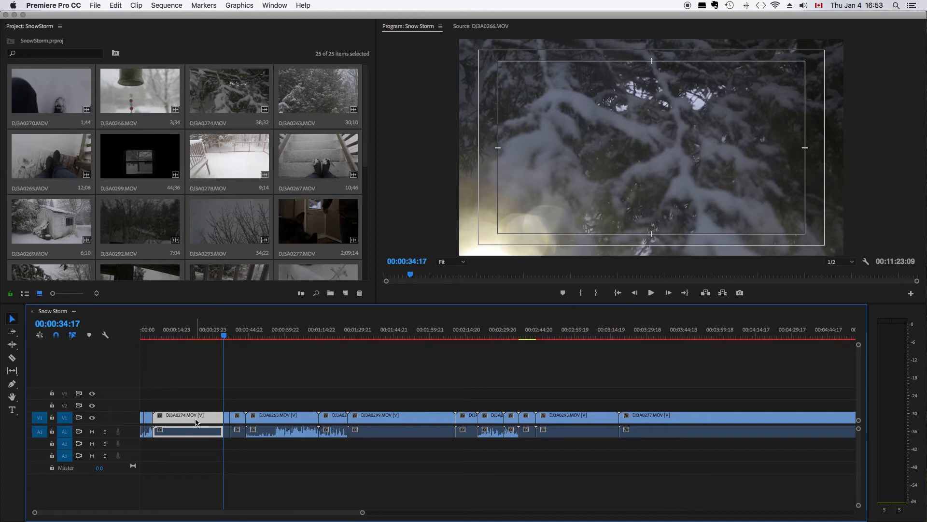
pyautogui.press('Delete')
pyautogui.click(238, 421)
pyautogui.press('Delete')
pyautogui.click(196, 422)
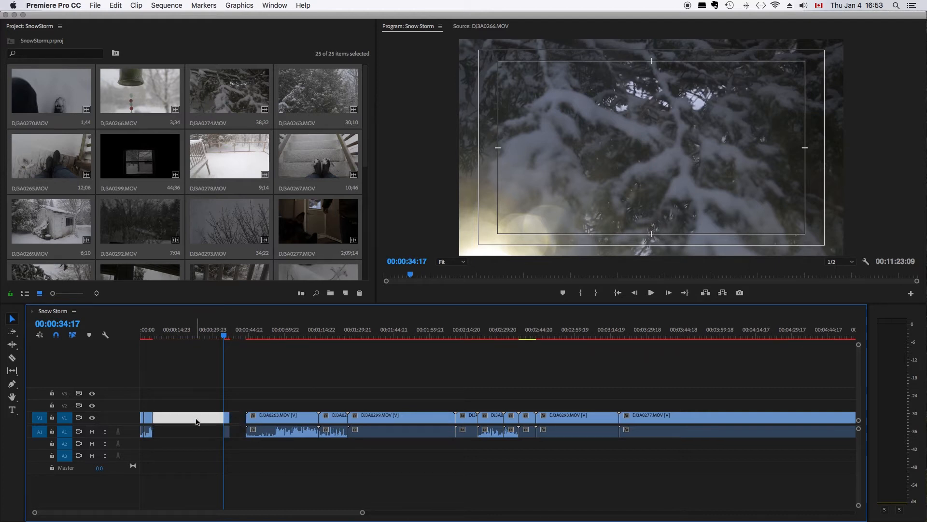
pyautogui.press('Delete')
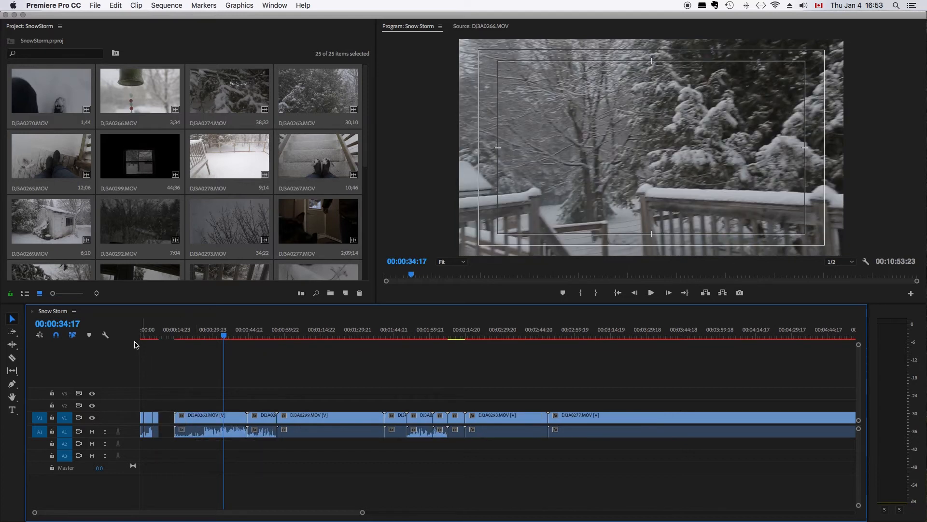
# Scrub through the opening clips and trim the end of the DJ3A0263.MOV clip to 00:00:41:11.
pyautogui.click(156, 336)
pyautogui.moveTo(157, 337); pyautogui.dragTo(153, 340)
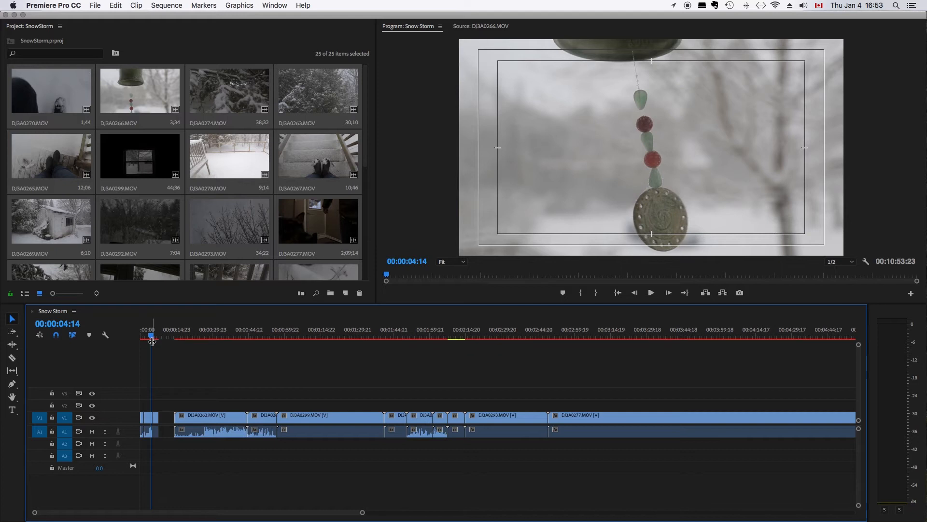
pyautogui.moveTo(153, 340); pyautogui.dragTo(231, 338)
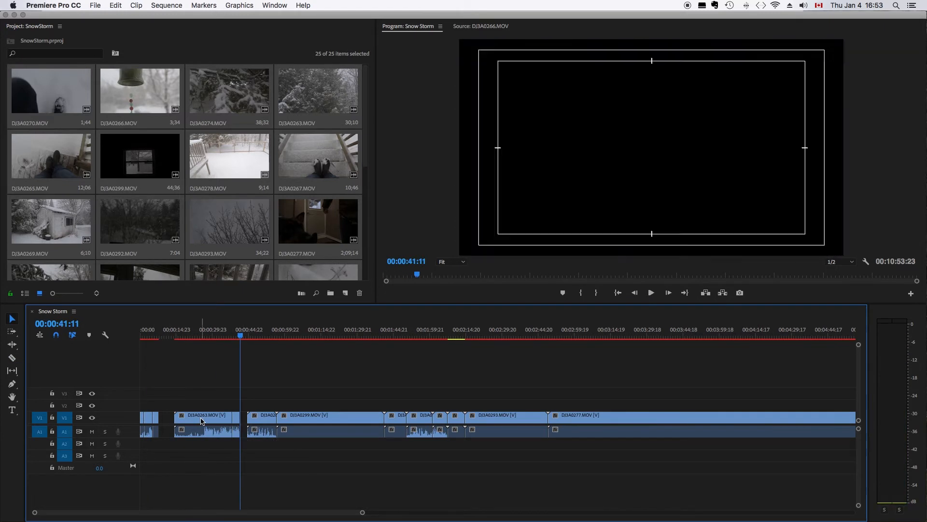
pyautogui.moveTo(240, 339); pyautogui.dragTo(193, 335)
# Review the short clips after DJ3A0299.MOV, split them with the Razor tool and select the unwanted part.
pyautogui.click(425, 335)
pyautogui.press('space')
pyautogui.click(413, 335)
pyautogui.press('c')
pyautogui.click(421, 422)
pyautogui.click(440, 423)
pyautogui.press('v')
pyautogui.click(449, 423)
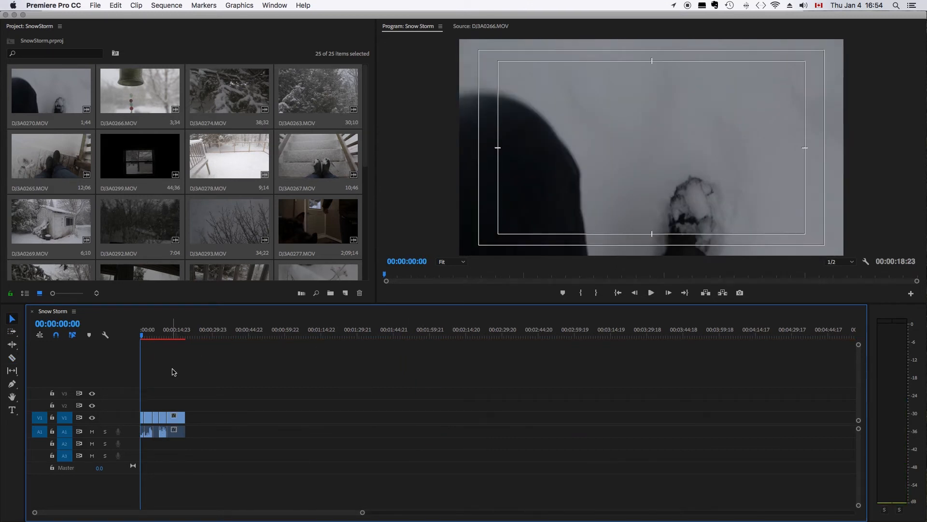
# Play the trimmed Snow Storm sequence from the beginning to check the edit.
pyautogui.press('space')
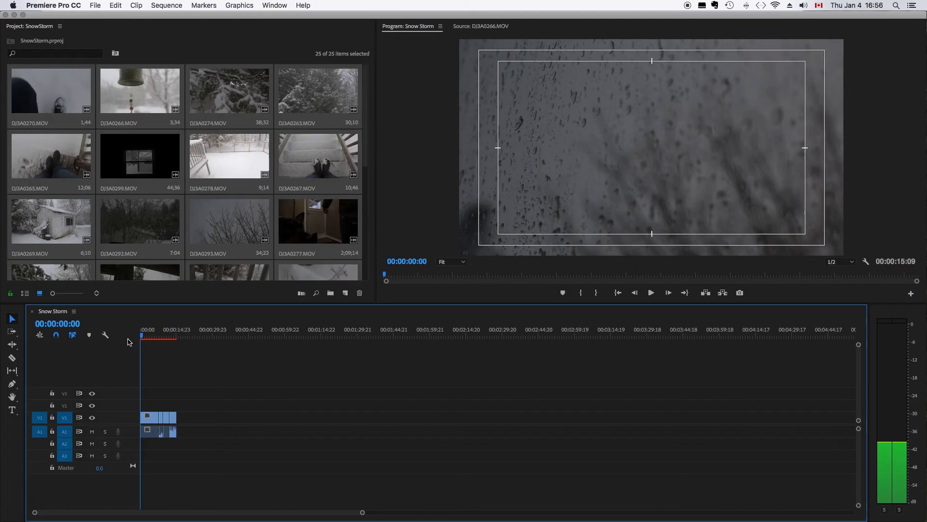
pyautogui.press('space')
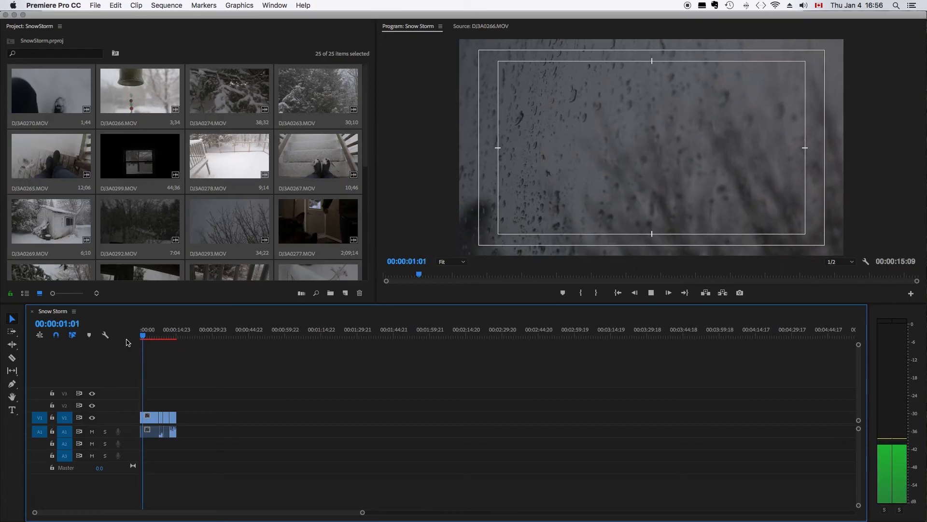
pyautogui.press('space')
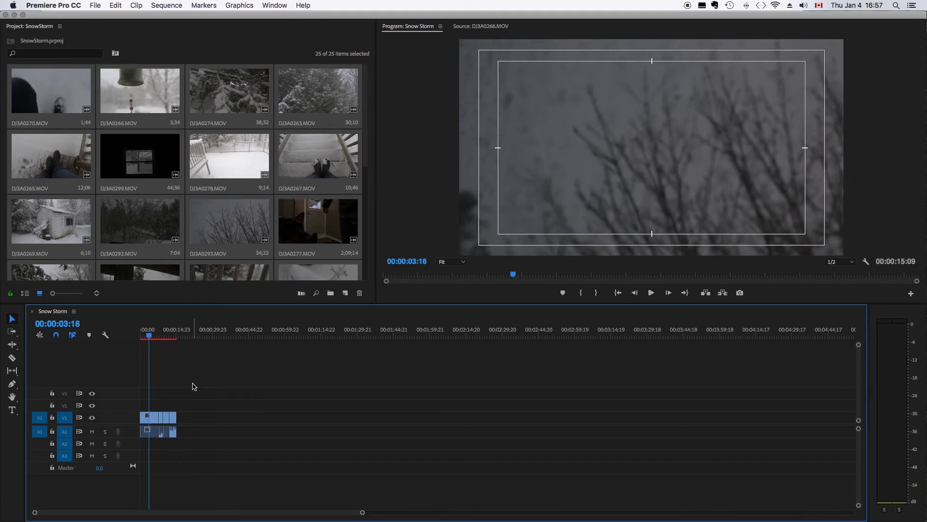
# Open the media export settings for the Snow Storm sequence.
pyautogui.click(95, 5)
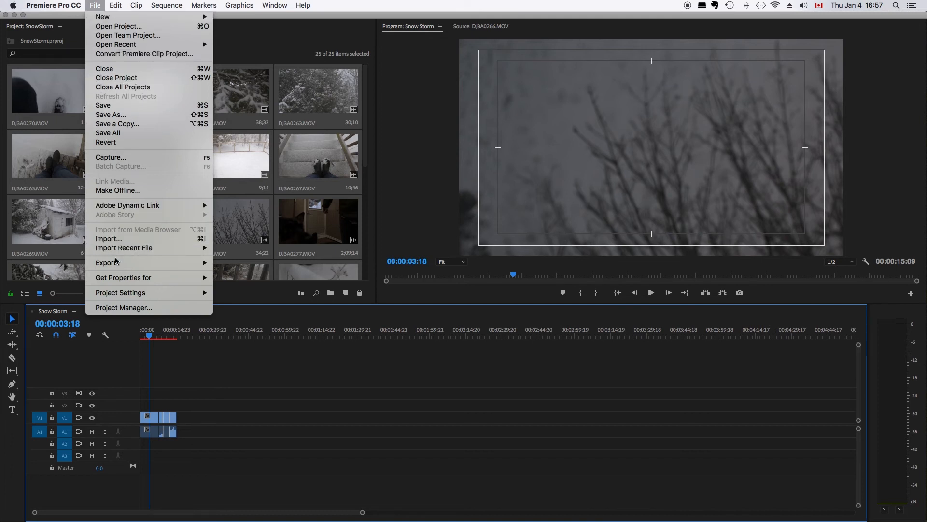
pyautogui.moveTo(116, 264)
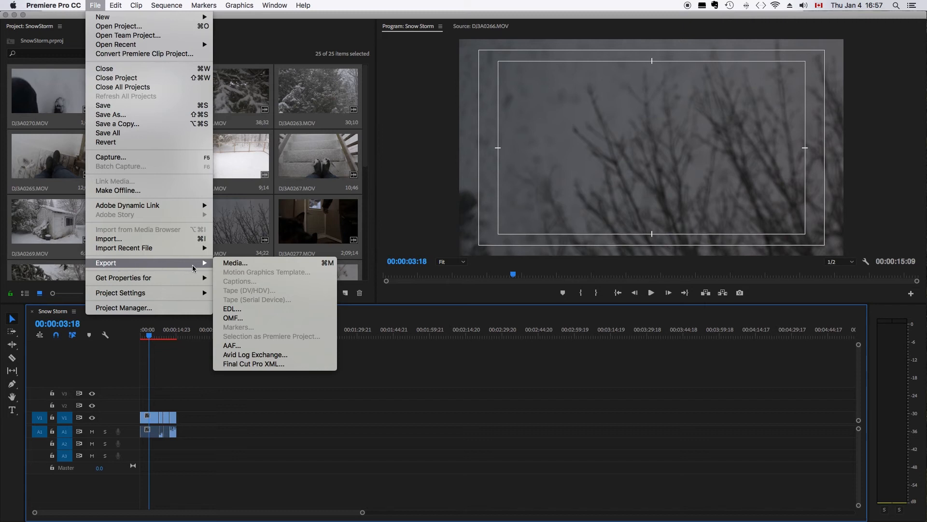
pyautogui.click(241, 268)
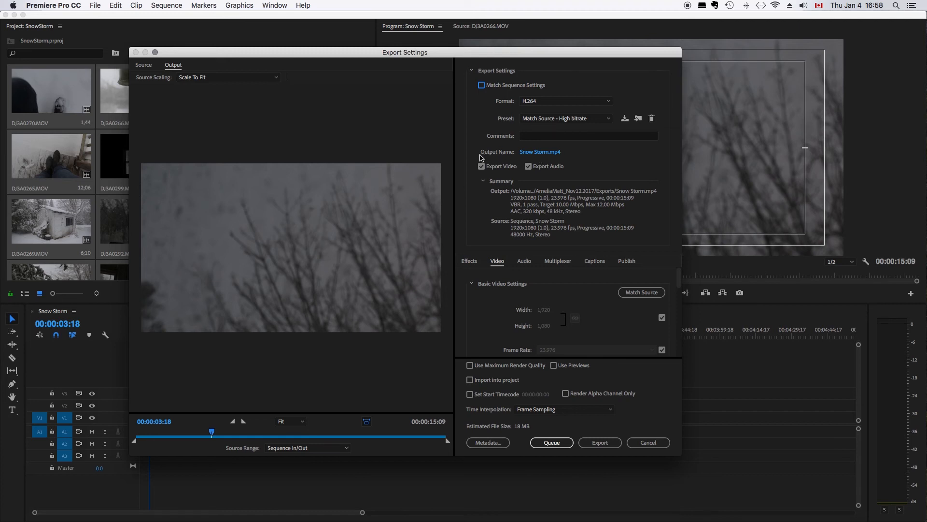
# Set the export destination to the Exports folder inside SnowStorm_Jan2017 on the Desktop.
pyautogui.click(544, 153)
pyautogui.moveTo(398, 90); pyautogui.dragTo(445, 85)
pyautogui.click(457, 99)
pyautogui.click(458, 99)
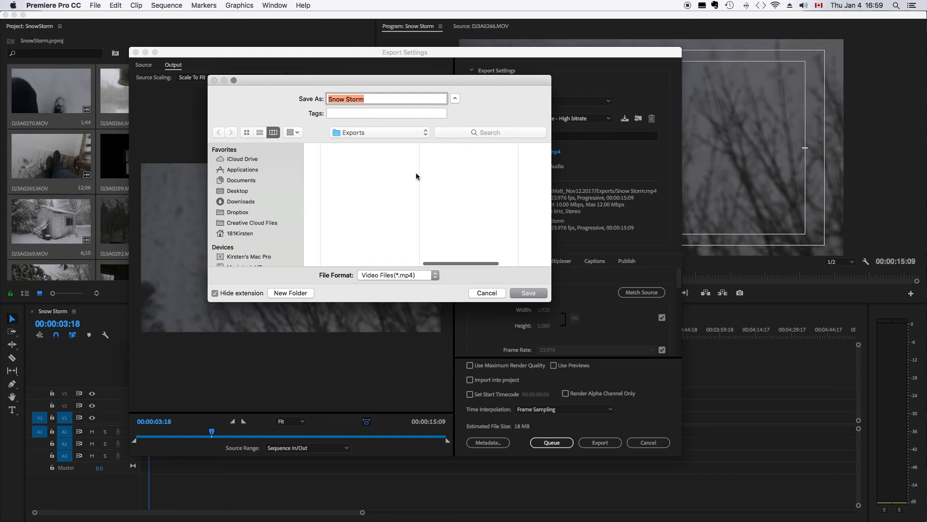
pyautogui.click(395, 135)
pyautogui.click(254, 198)
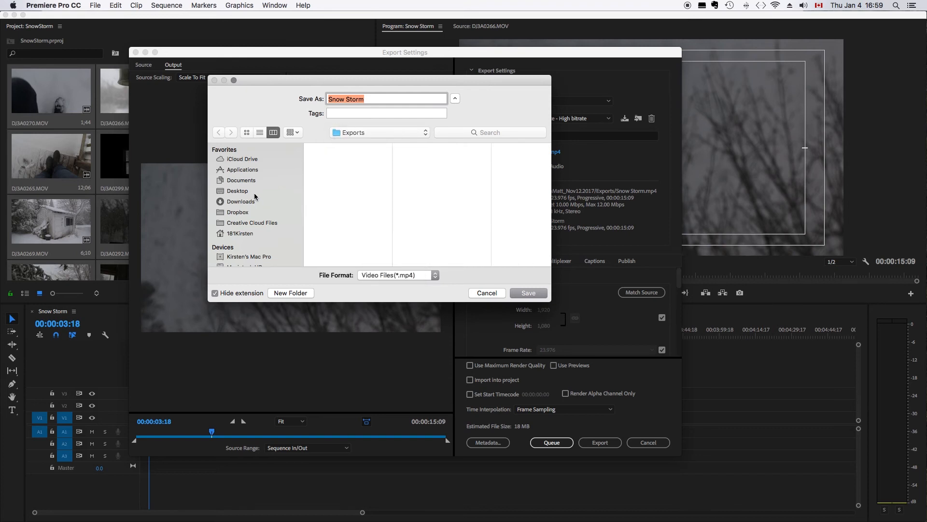
pyautogui.click(246, 191)
pyautogui.click(350, 149)
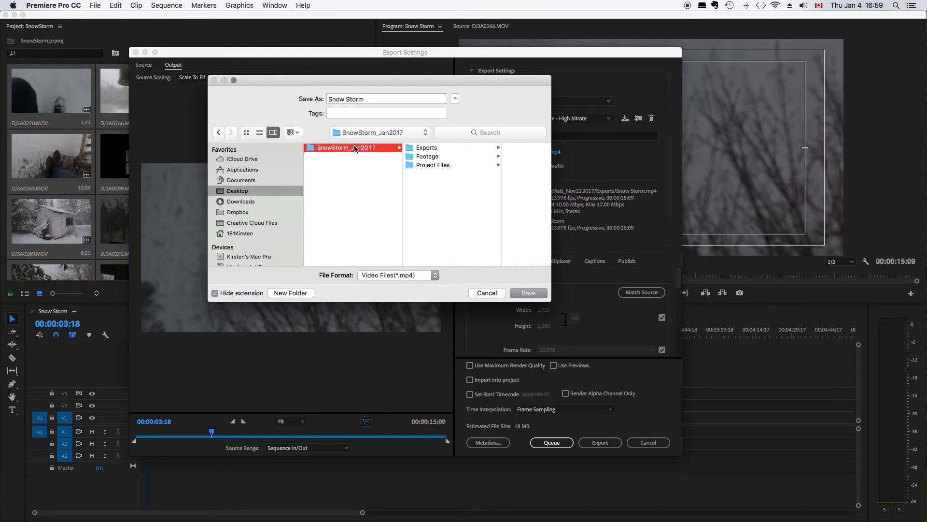
pyautogui.click(440, 149)
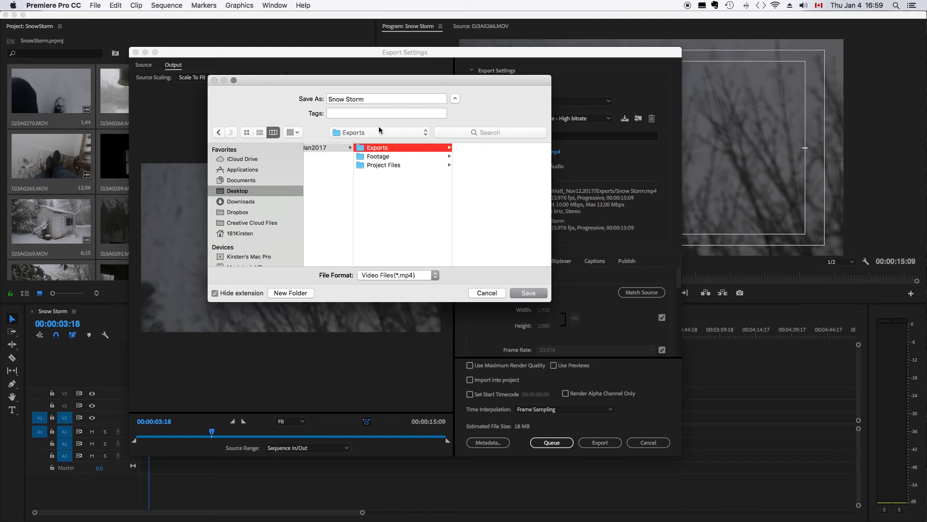
pyautogui.click(344, 99)
pyautogui.press('BackSpace')
pyautogui.doubleClick(345, 99)
pyautogui.press('Right')
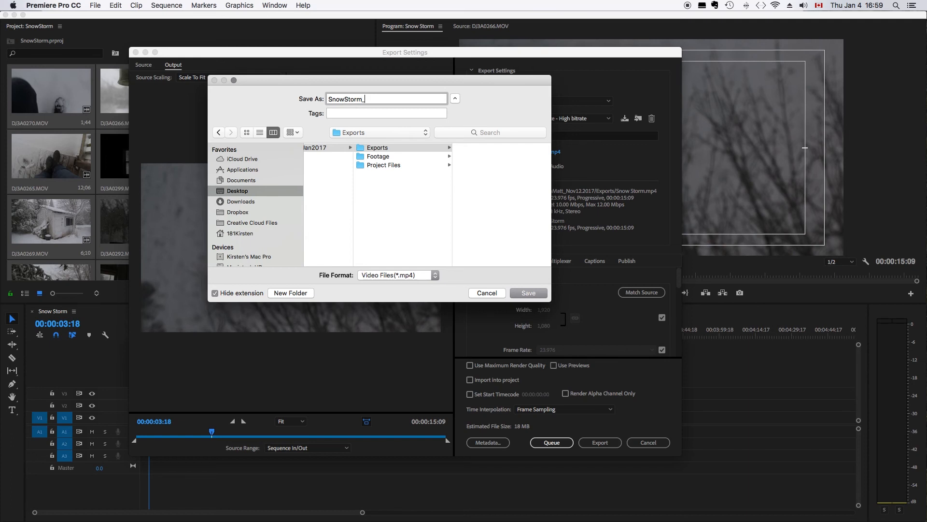
pyautogui.write('v01_')
# Name the output file v01_SnowStorm_jan4.2018, save the name and start the export.
pyautogui.press('super+a')
pyautogui.press('BackSpace')
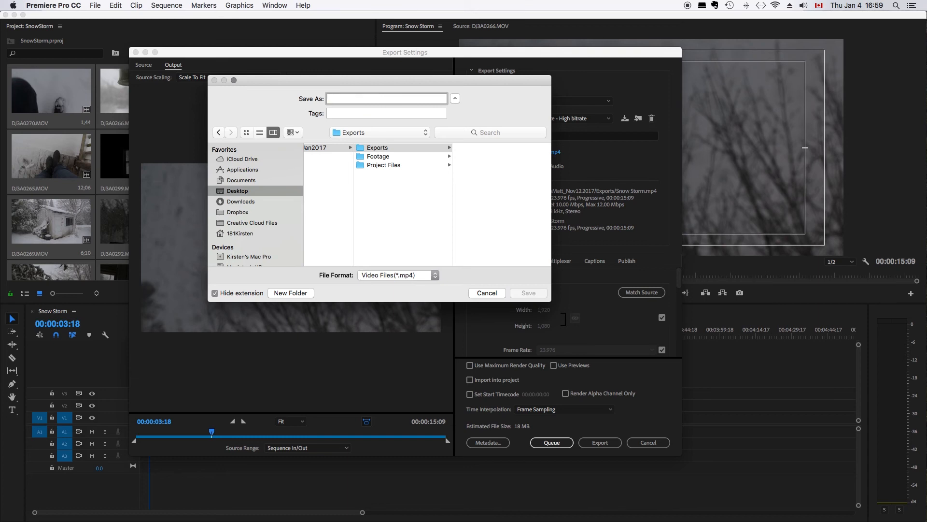
pyautogui.write('v01_SnowStorm_jan4.2018')
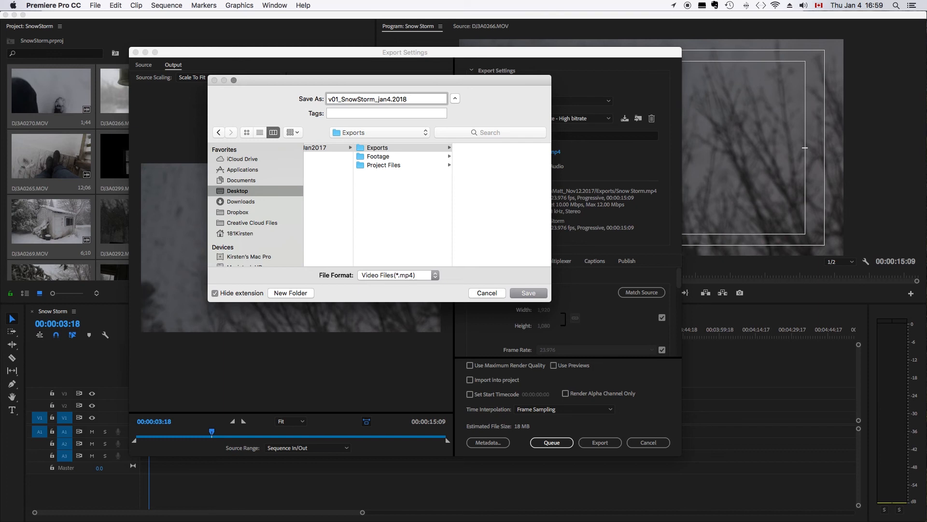
pyautogui.hscroll(-3, 365, 170)
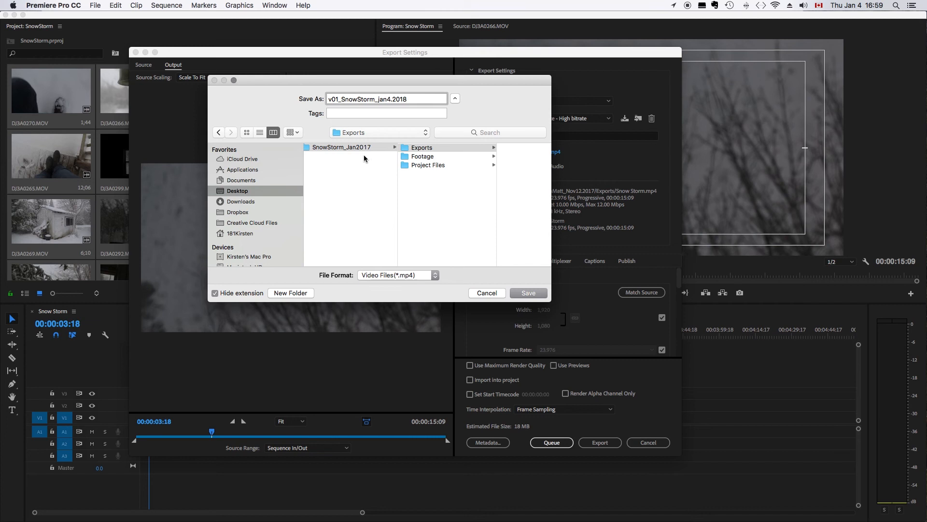
pyautogui.hscroll(-1, 366, 159)
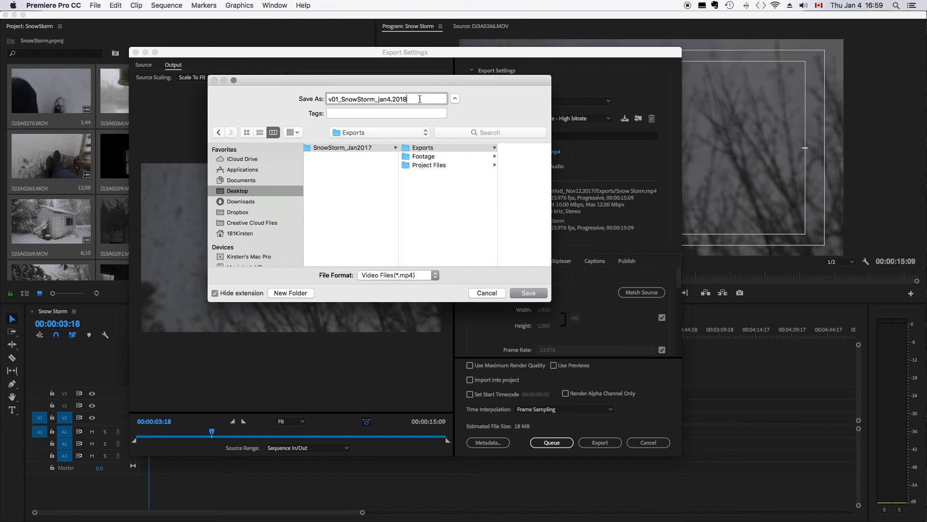
pyautogui.click(528, 293)
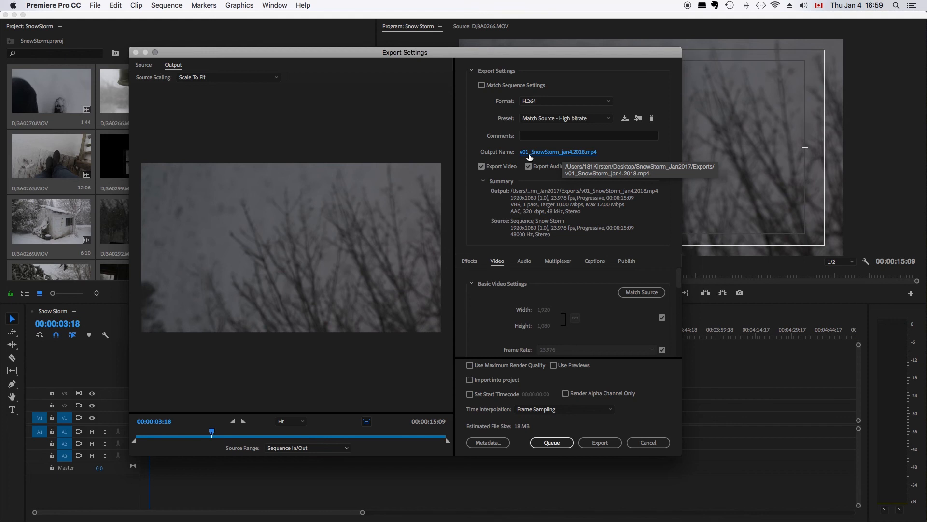
pyautogui.click(598, 444)
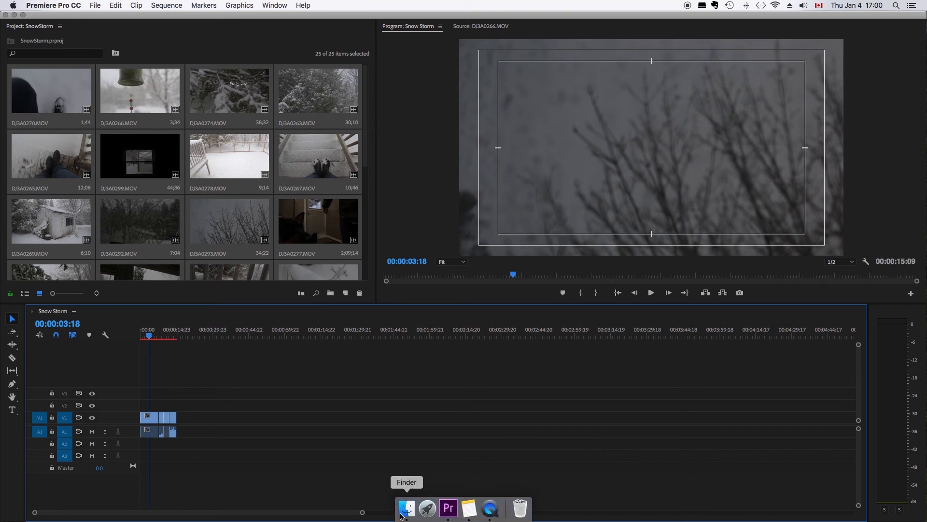
# Switch to Finder and preview v01_SnowStorm_jan4.2018.mp4 from the Exports folder of SnowStorm_Jan2017 on the Desktop.
pyautogui.click(405, 510)
pyautogui.moveTo(0, 0)
pyautogui.click(44, 78)
pyautogui.click(228, 50)
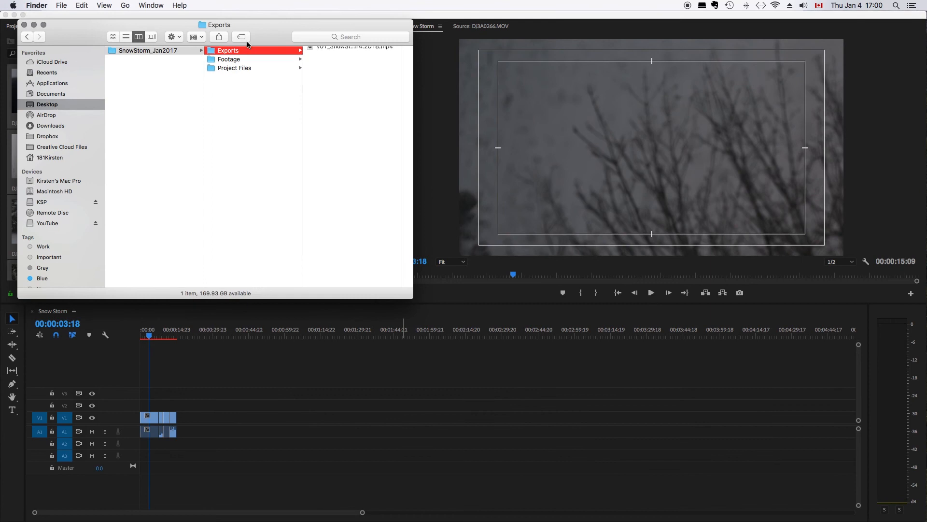
pyautogui.click(339, 51)
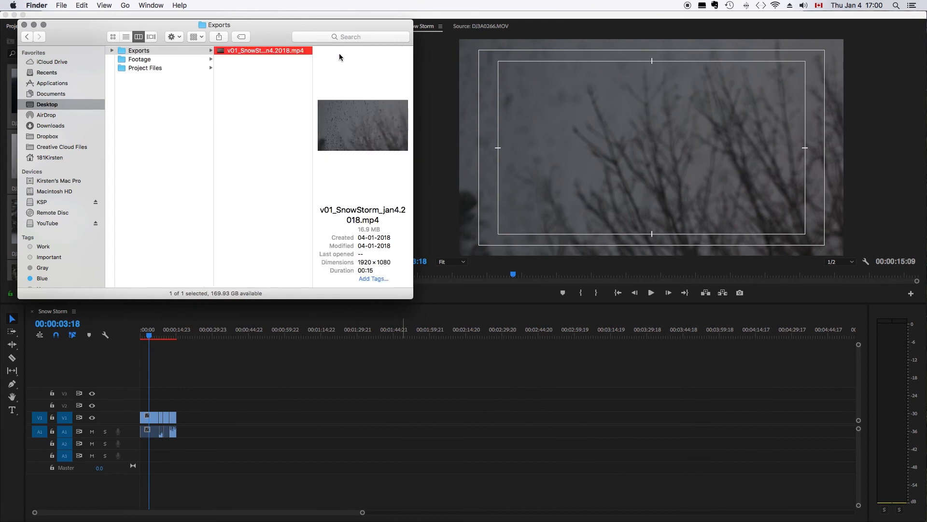
pyautogui.press('space')
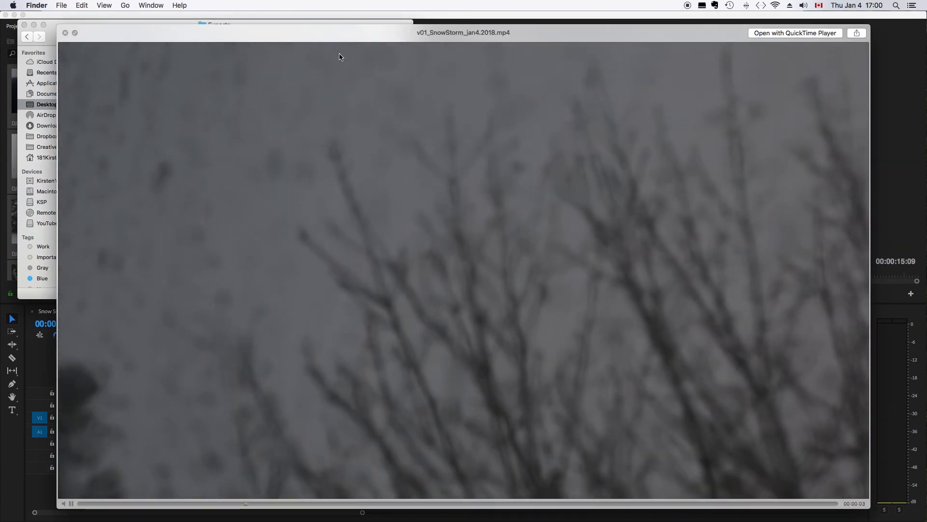